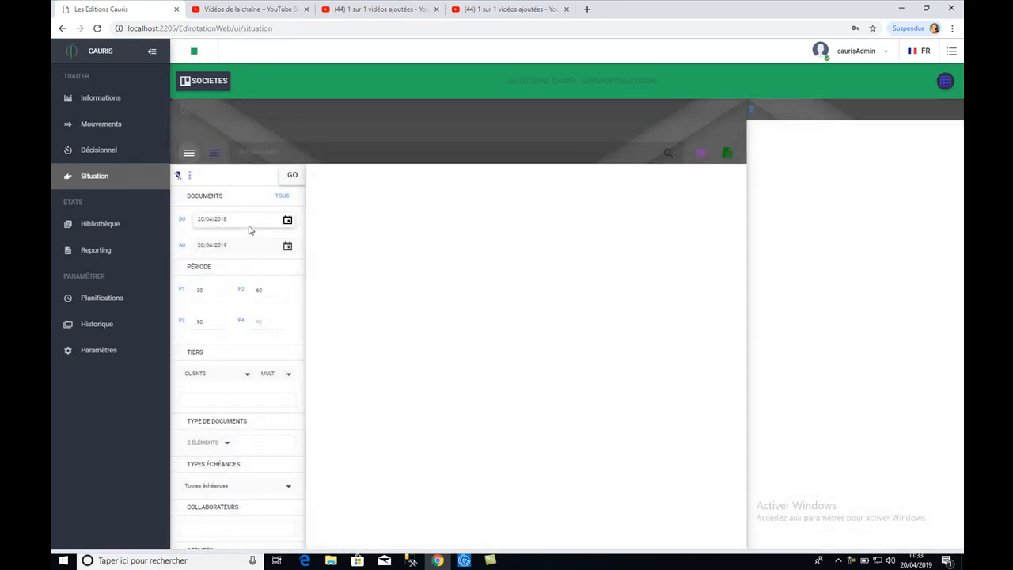
Include documents of all dates in the Situation filters and check the P1, P2 and P3 period fields
click(285, 198)
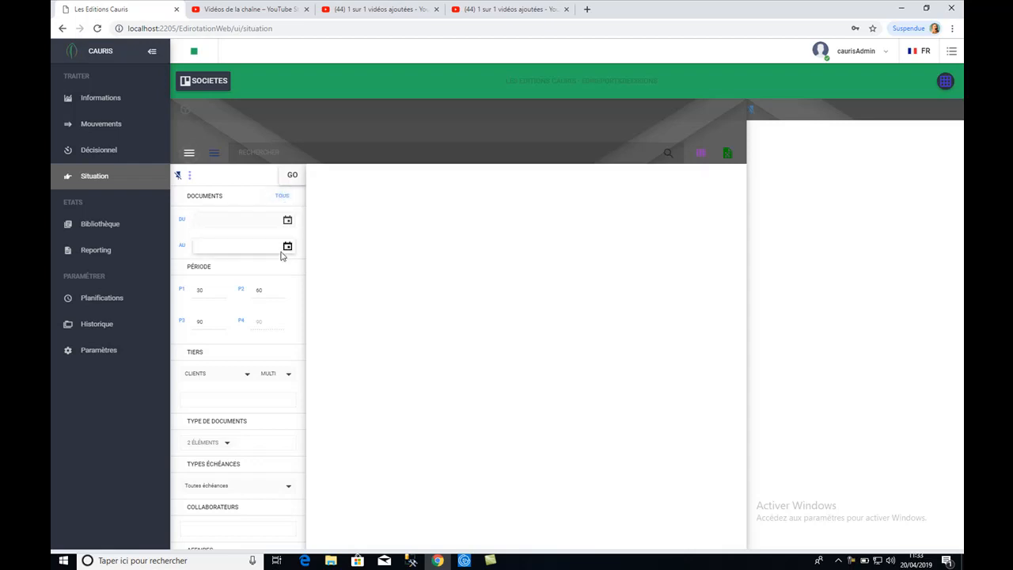
click(212, 292)
key(Tab)
key(Tab)
key(Tab)
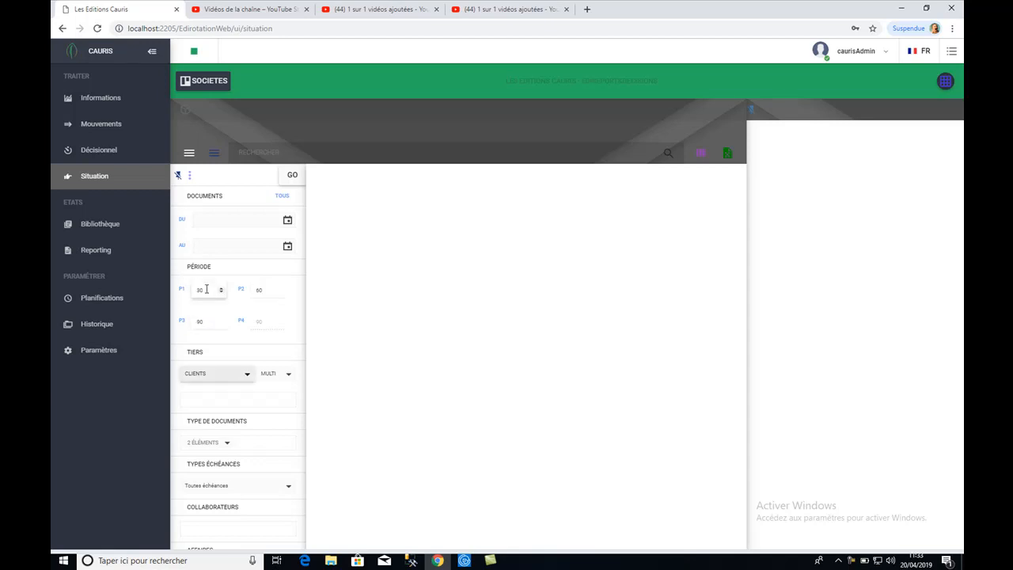
click(206, 289)
click(265, 289)
click(208, 321)
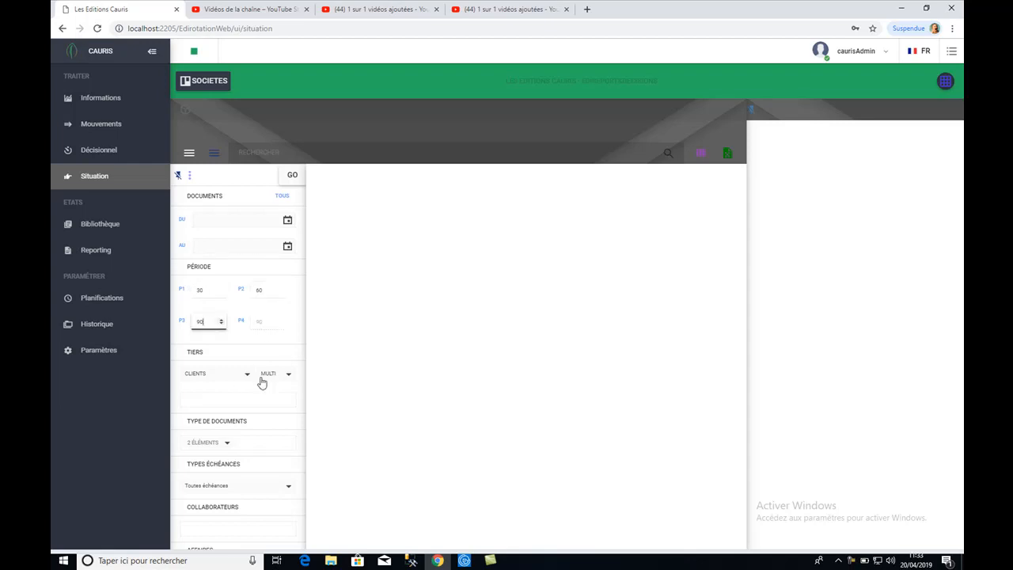
Review the third-party filter choices: third-party type, selection mode and the list of selectable clients
click(234, 379)
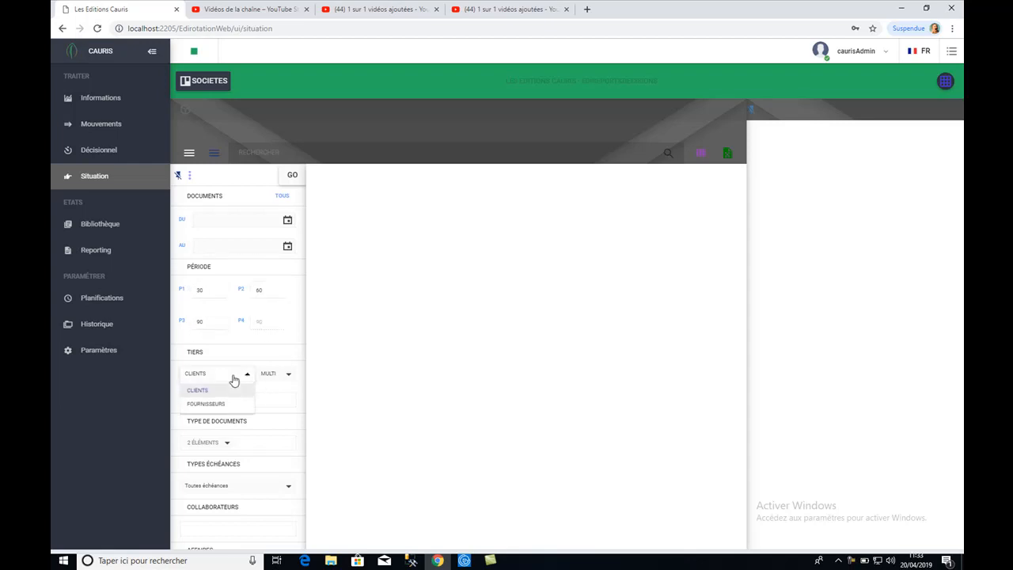
click(234, 379)
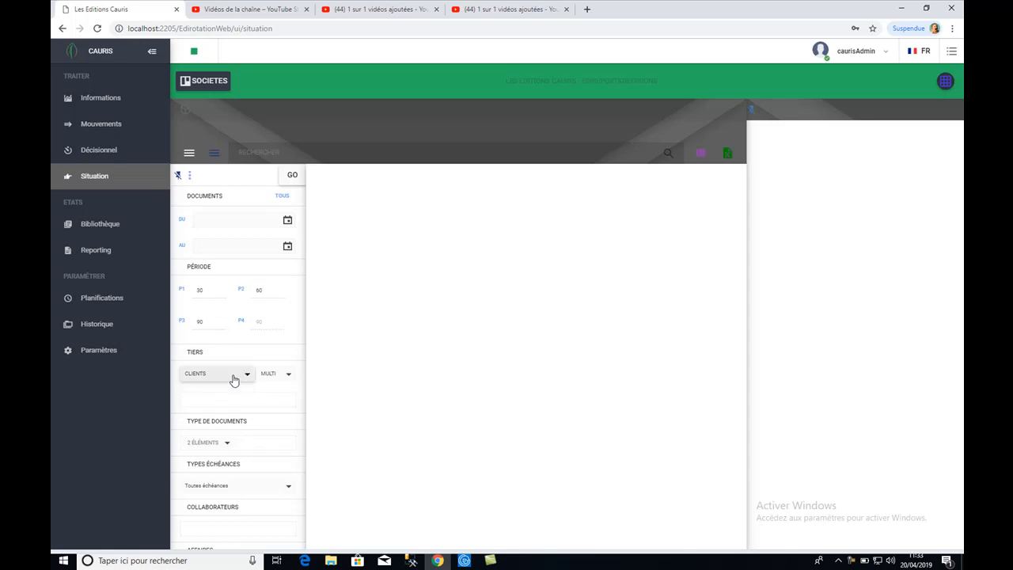
click(268, 378)
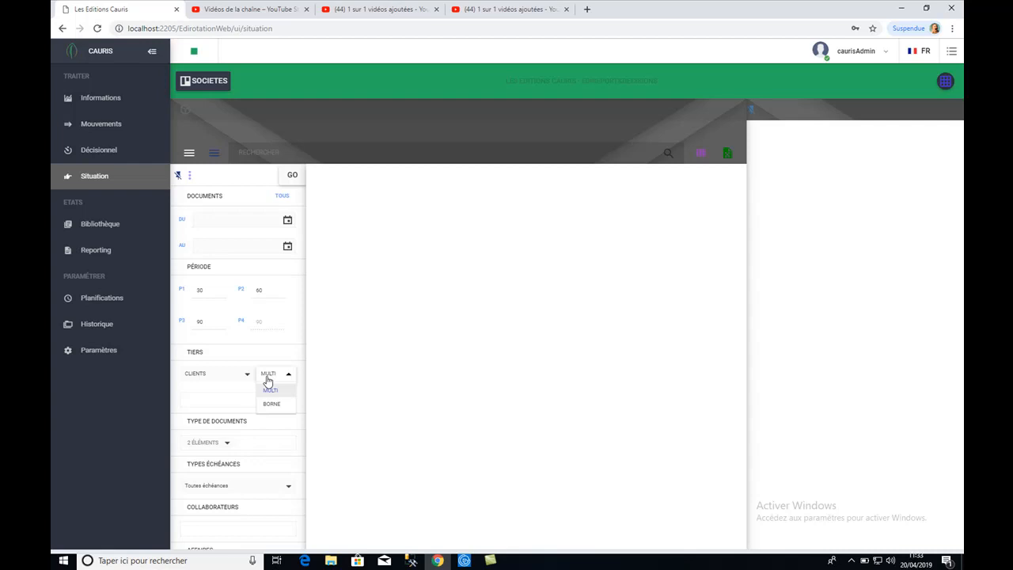
click(267, 380)
click(217, 398)
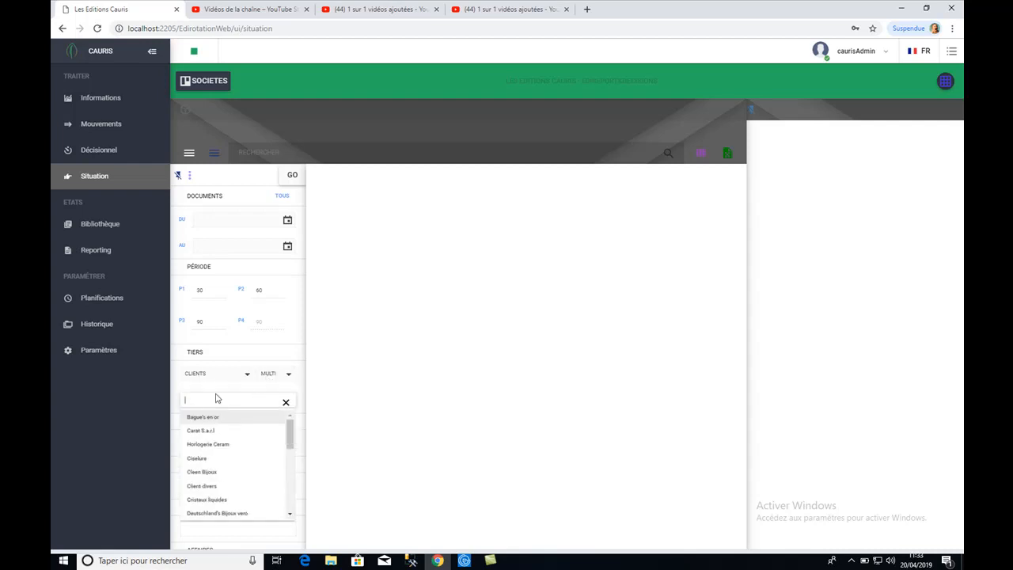
click(221, 396)
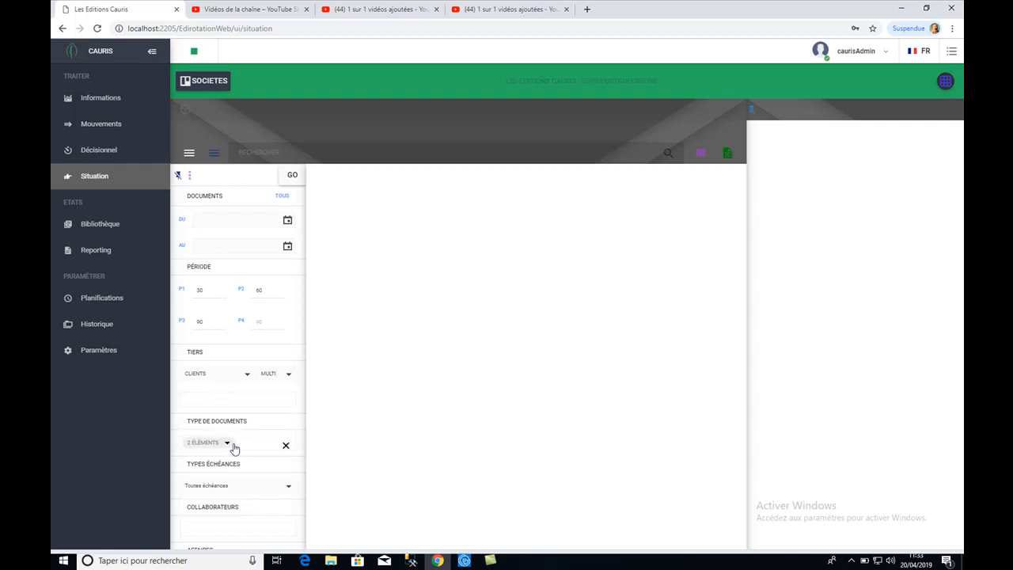
Review the choices offered by the document type and due-date type filters
click(267, 445)
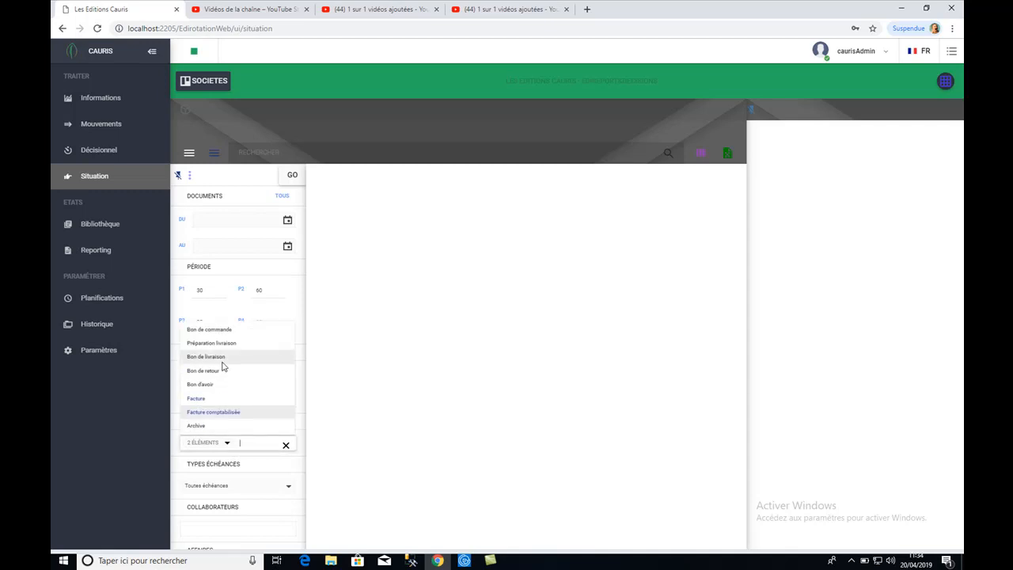
click(276, 318)
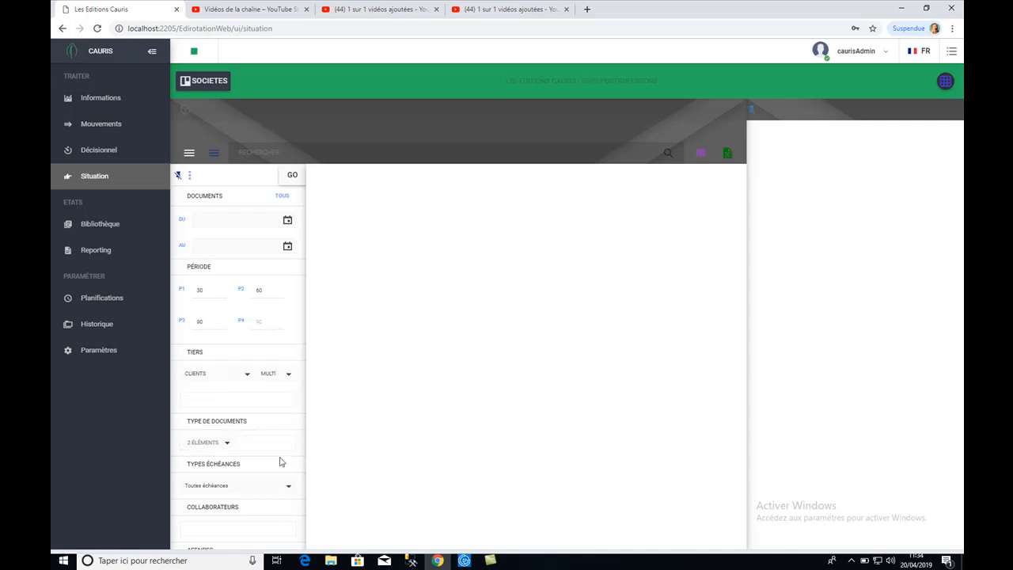
click(270, 492)
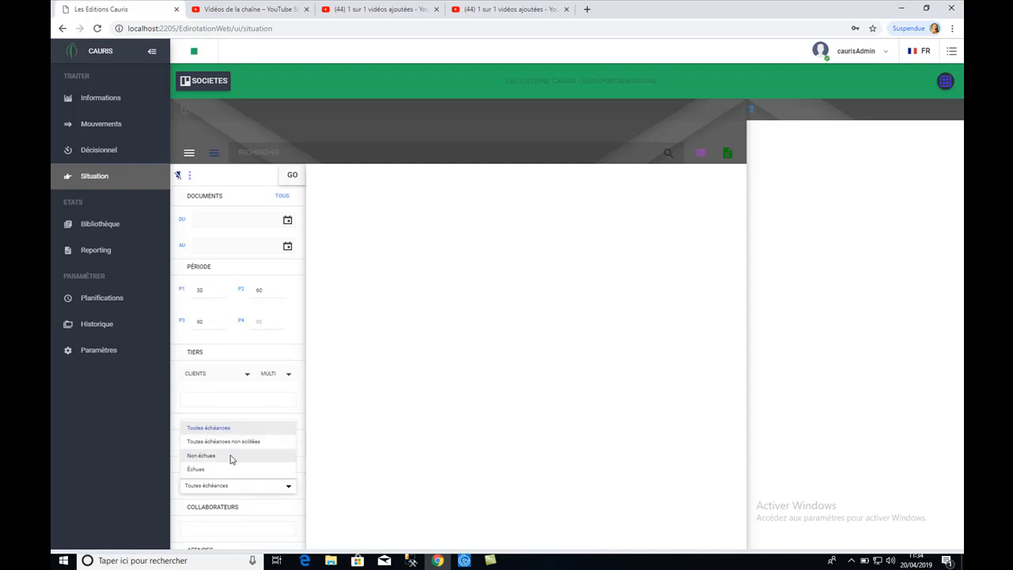
click(328, 468)
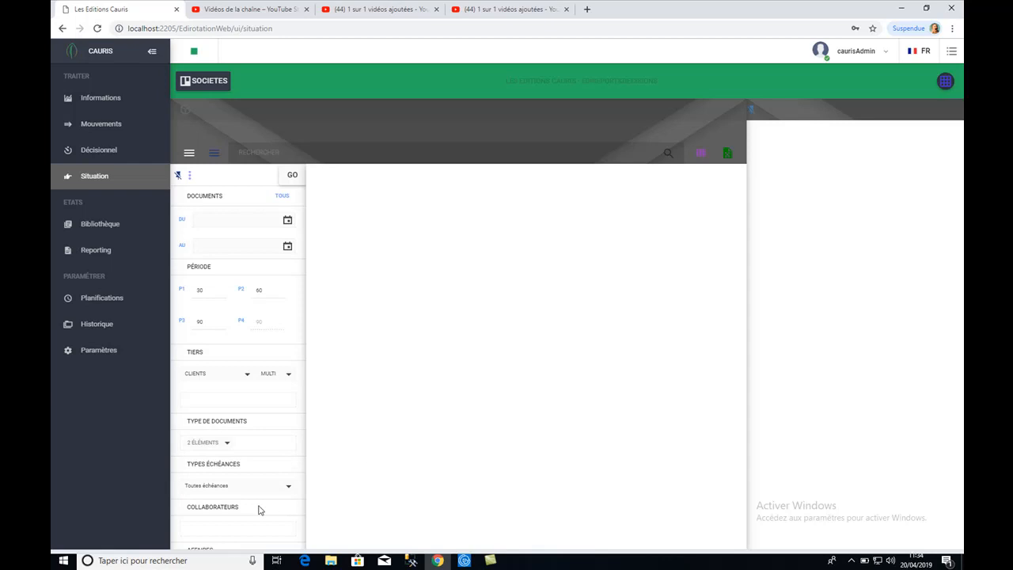
Review the selectable entries of the Collaborateurs, Affaires and Collectifs filters
scroll(258, 509, down, 1)
click(247, 455)
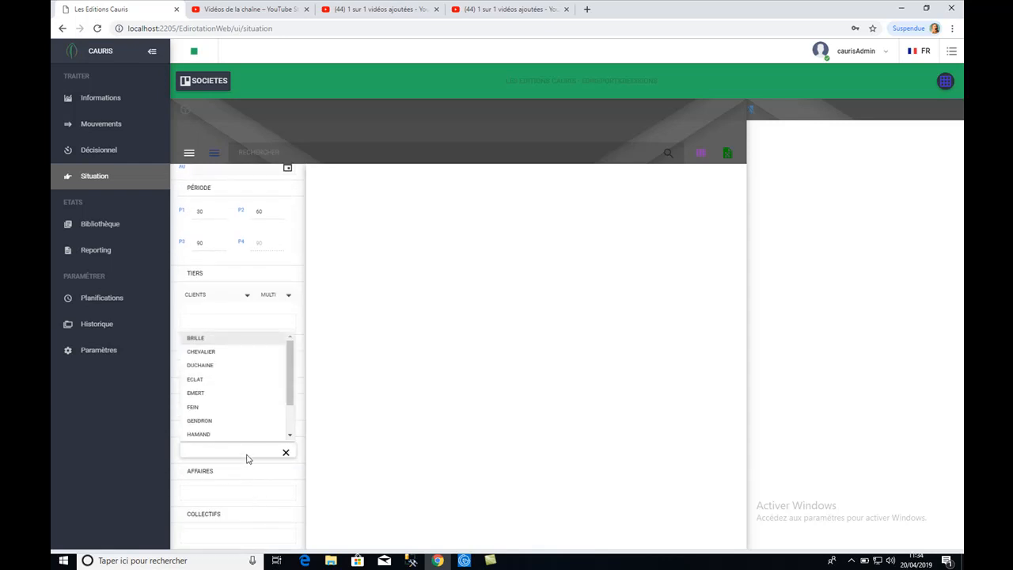
click(355, 462)
click(264, 491)
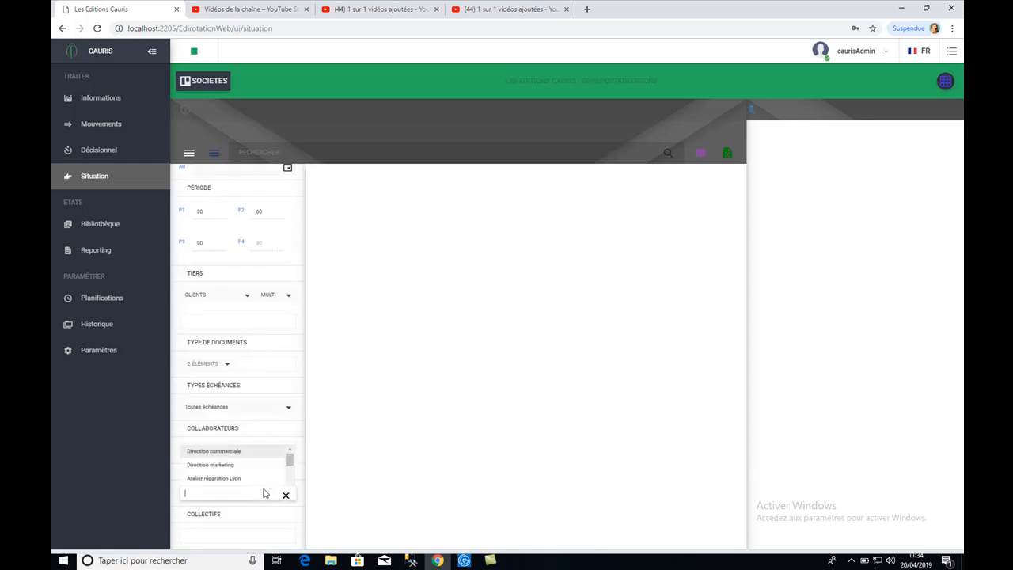
click(336, 493)
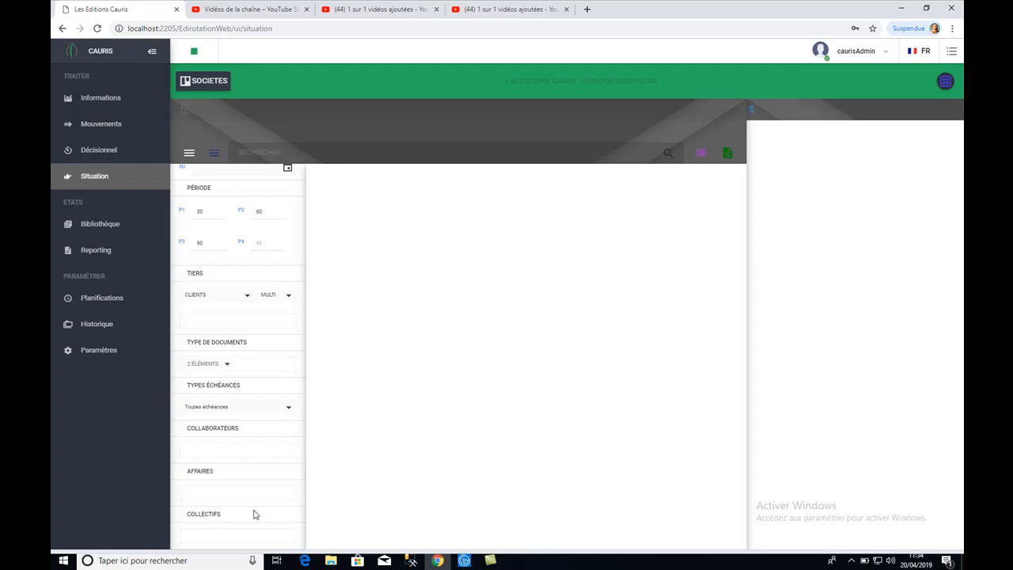
click(246, 536)
click(350, 513)
scroll(238, 362, up, 1)
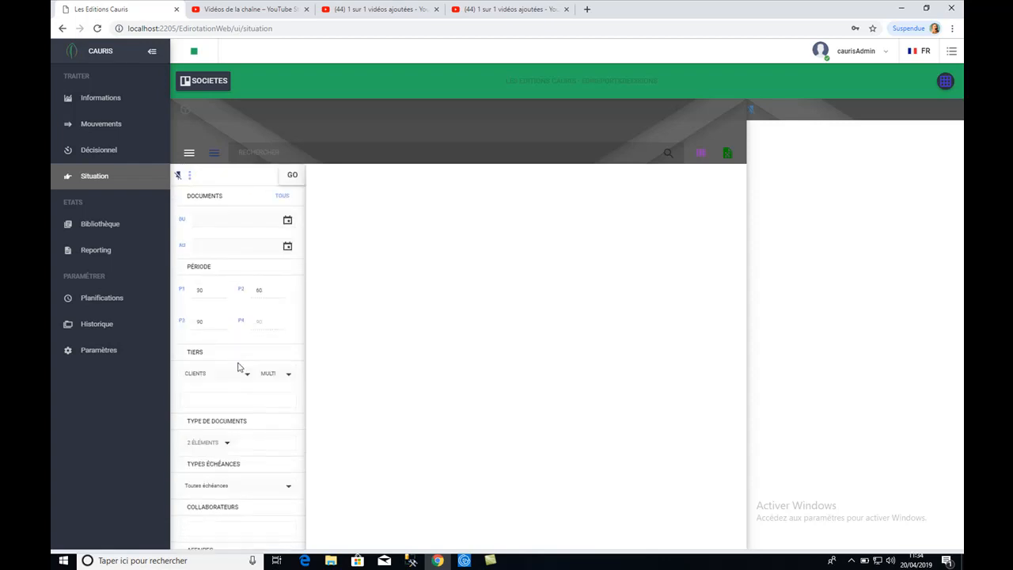
Run the Situation query with the chosen filters and inspect the bars of the receivables distribution chart
click(290, 176)
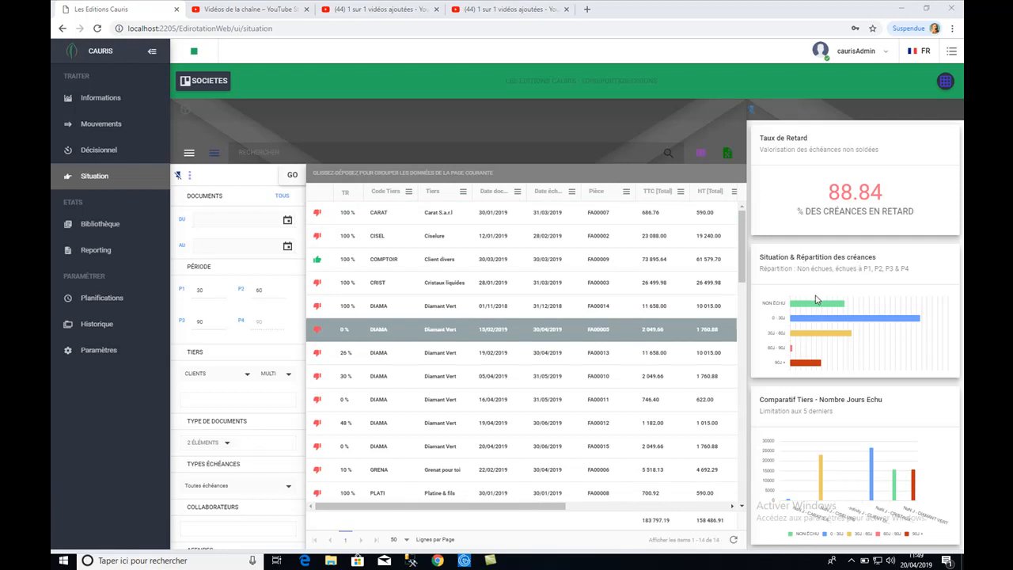
mouse_move(813, 309)
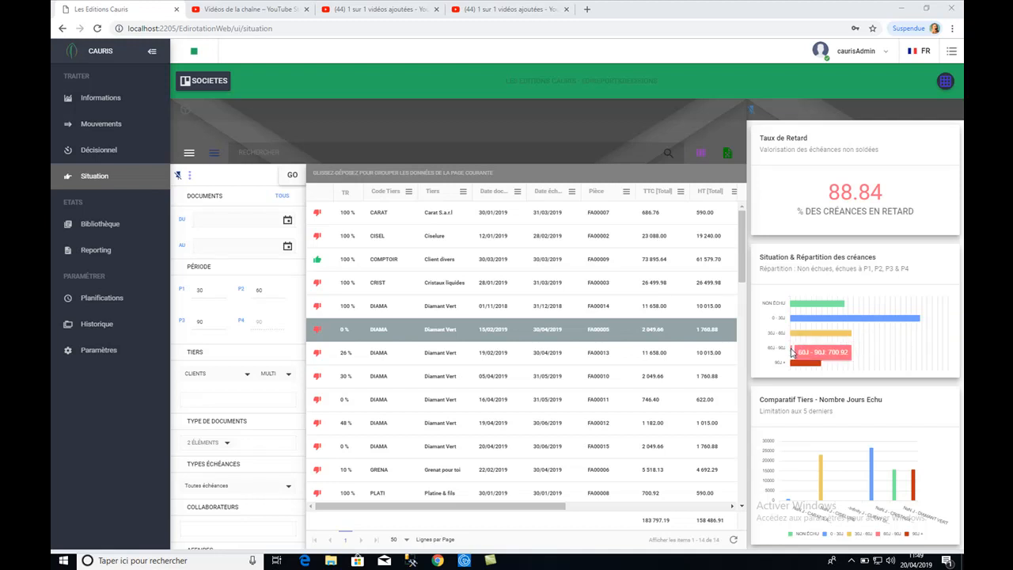
mouse_move(807, 369)
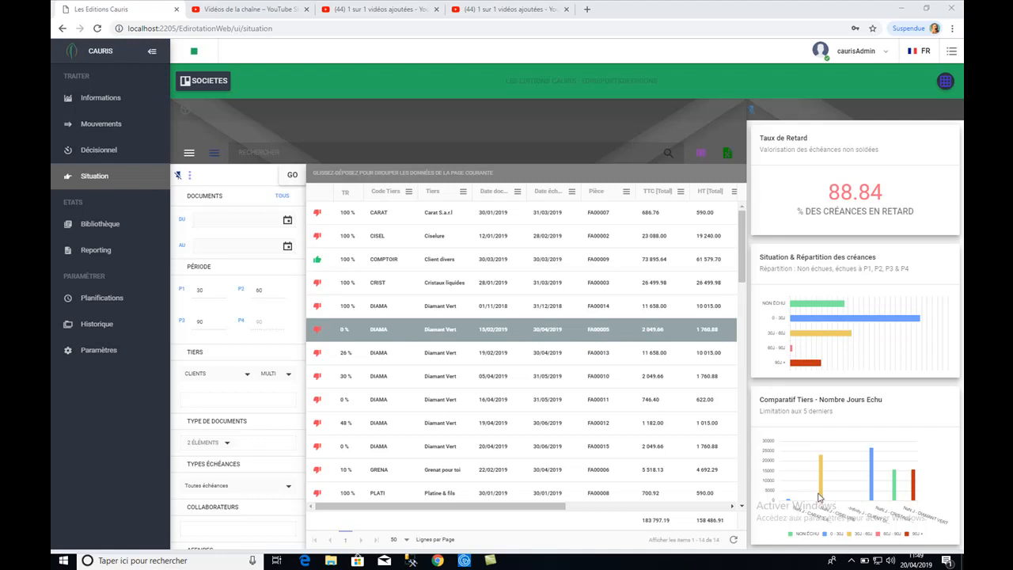
Search the due-date results for DIAMA and look through the result columns
click(297, 152)
text(DI)
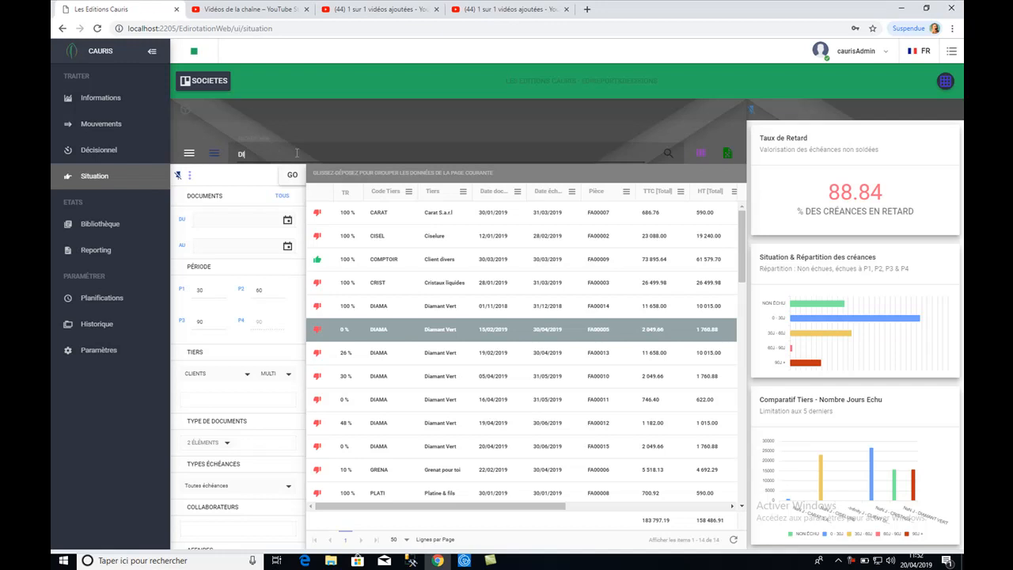
text(AMA)
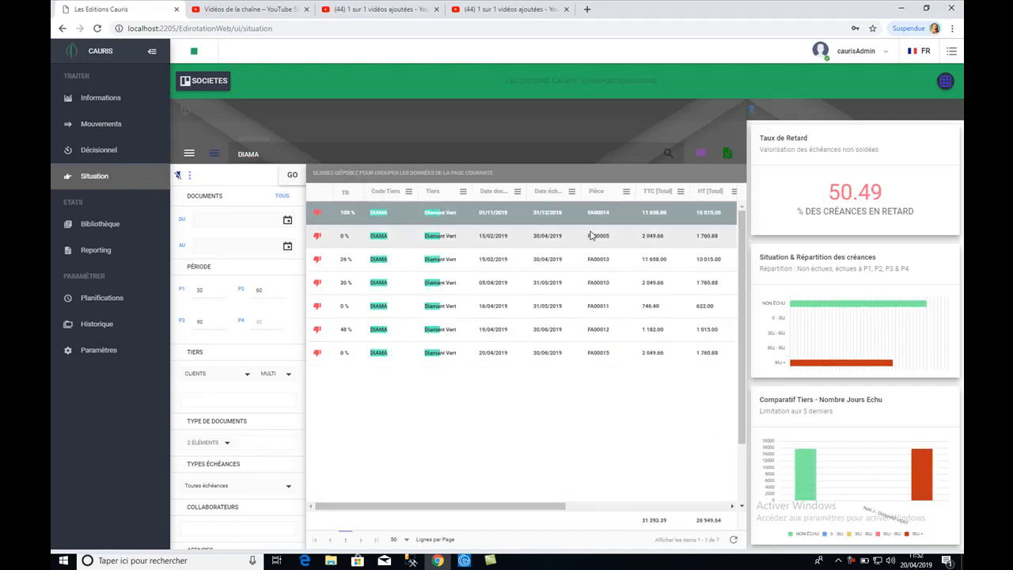
mouse_move(525, 506)
mouse_down()
mouse_move(731, 507)
mouse_move(525, 503)
mouse_up()
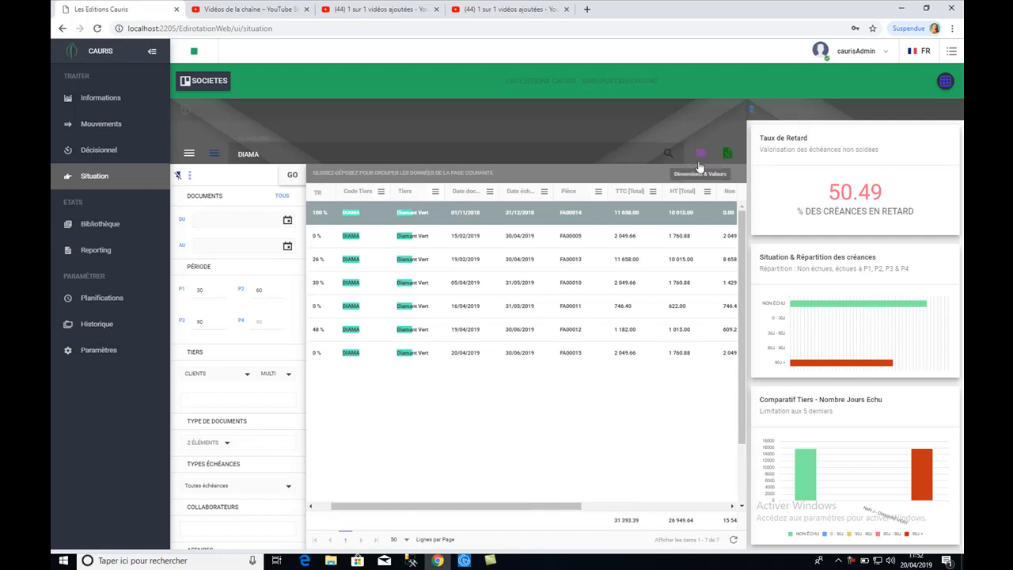
Remove the Date document, Date échéance and Pièce dimensions from the analysis and apply the column choice
click(699, 159)
click(765, 352)
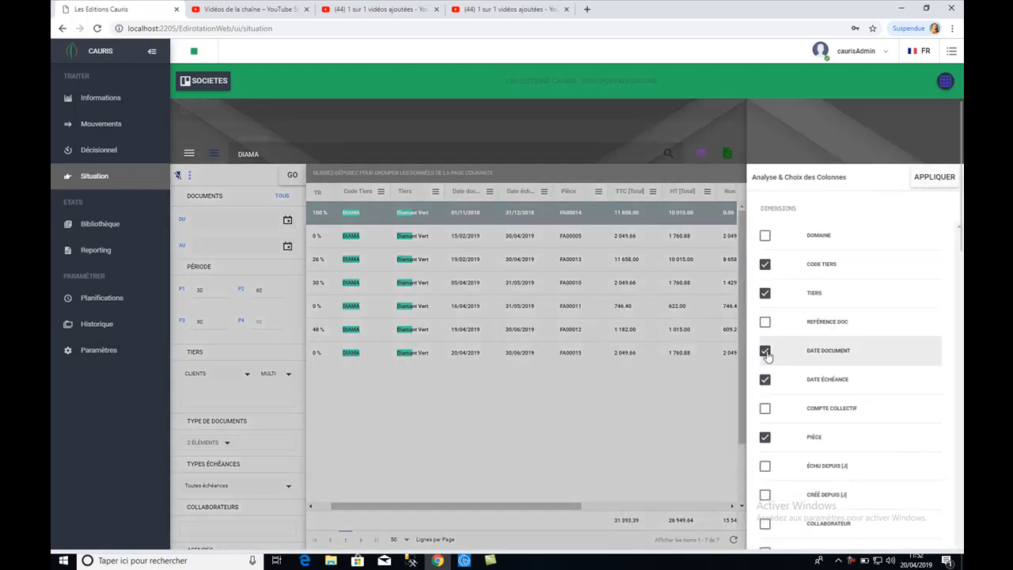
click(765, 353)
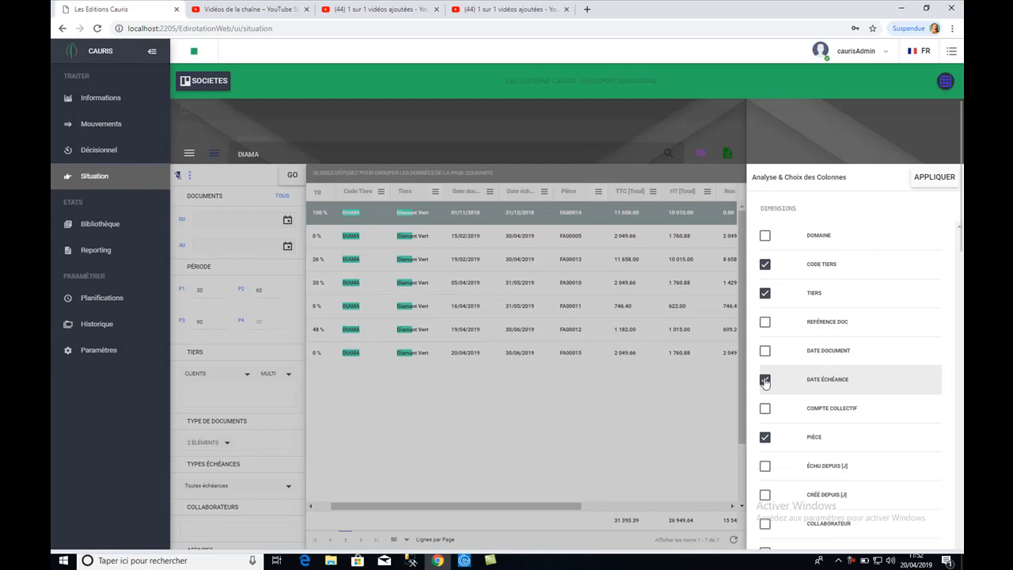
click(764, 380)
click(765, 440)
click(925, 177)
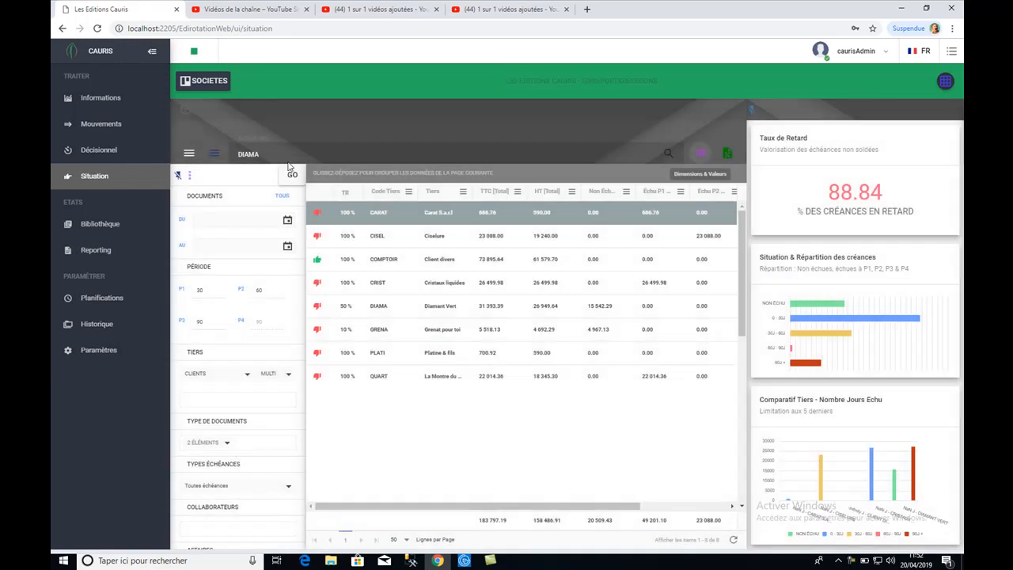
Search the results grouped by third party for DIAMA and examine the overdue columns, late rate and charts
click(281, 153)
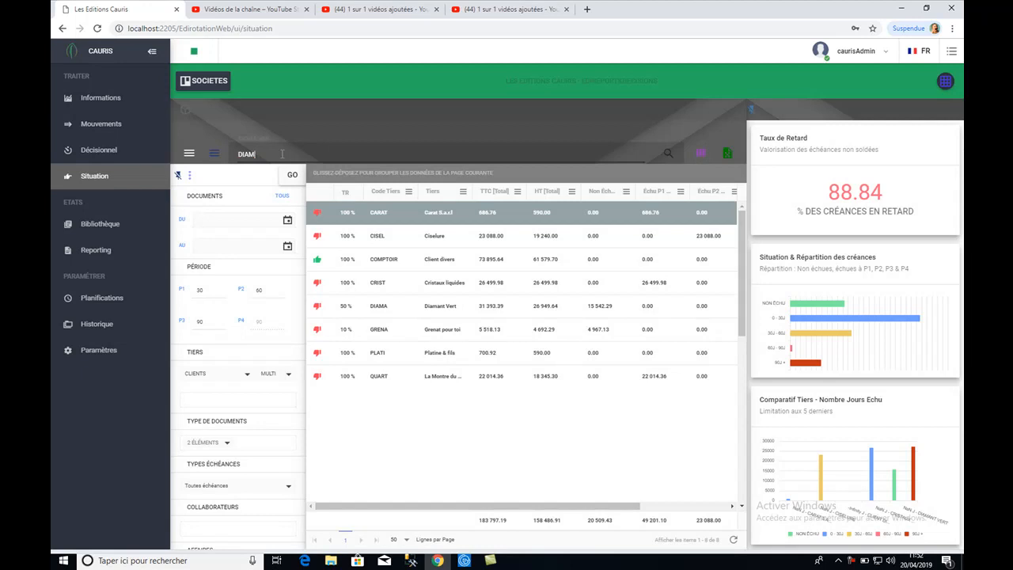
key(Return)
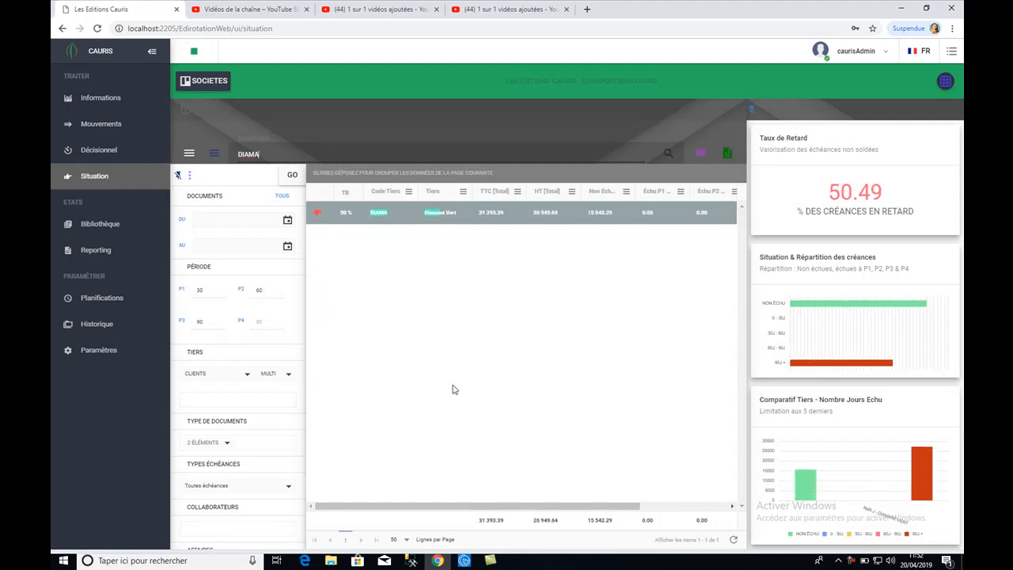
drag(464, 507, 551, 511)
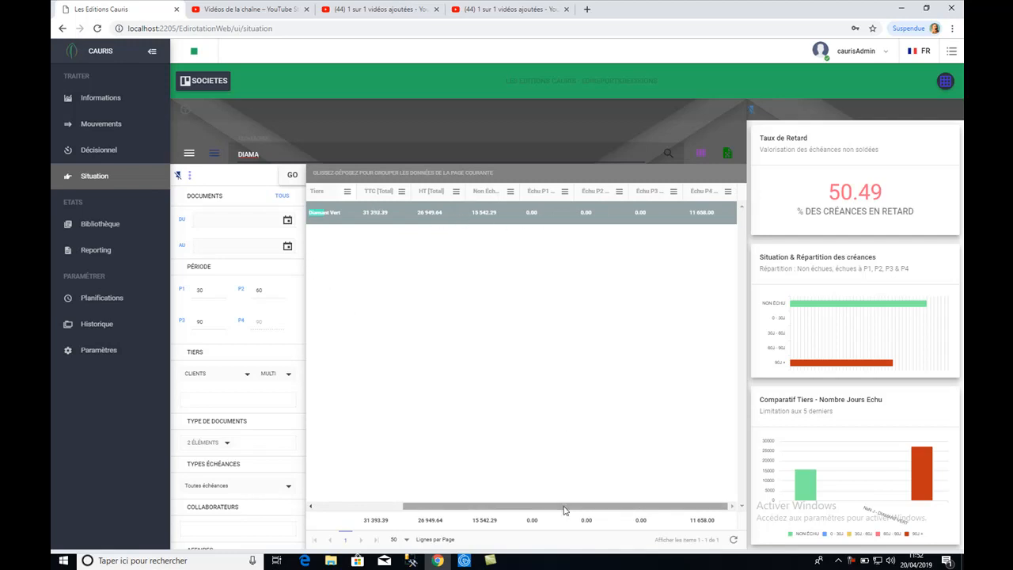
drag(535, 505, 443, 506)
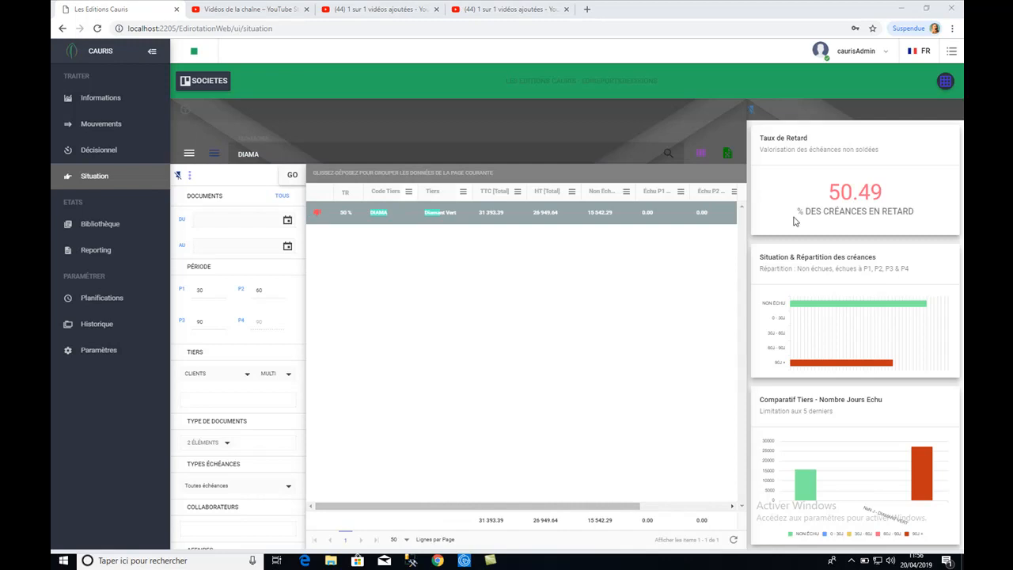
drag(828, 195, 914, 210)
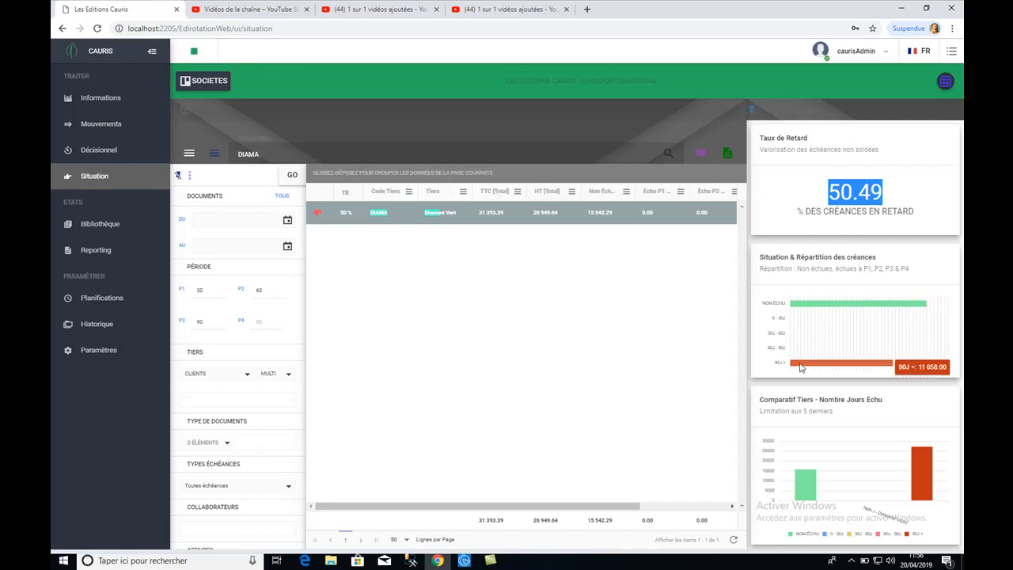
click(582, 308)
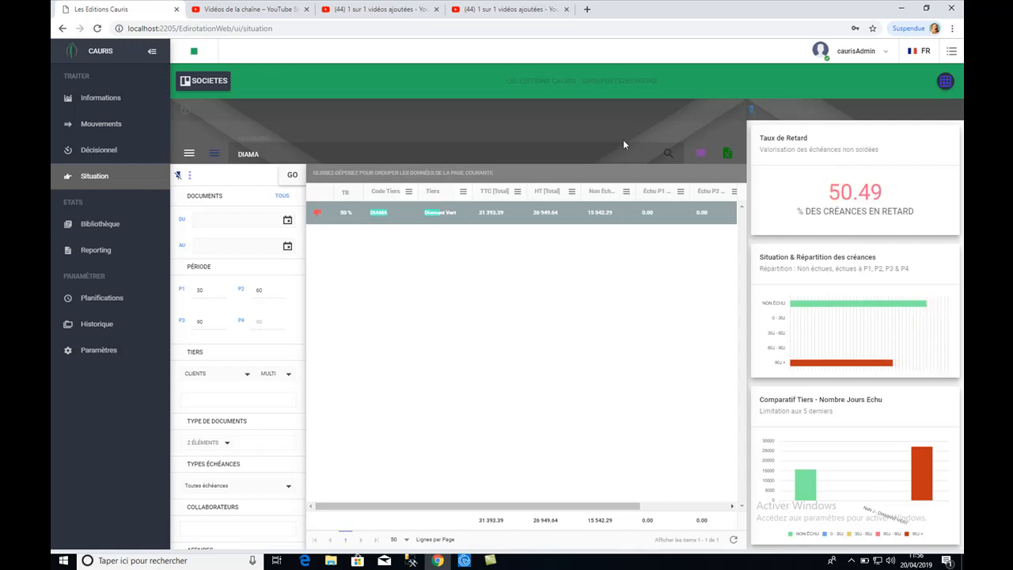
Add the Date document, Date échéance and Pièce dimensions back to the analysis, then open the results as a pivot table
click(700, 152)
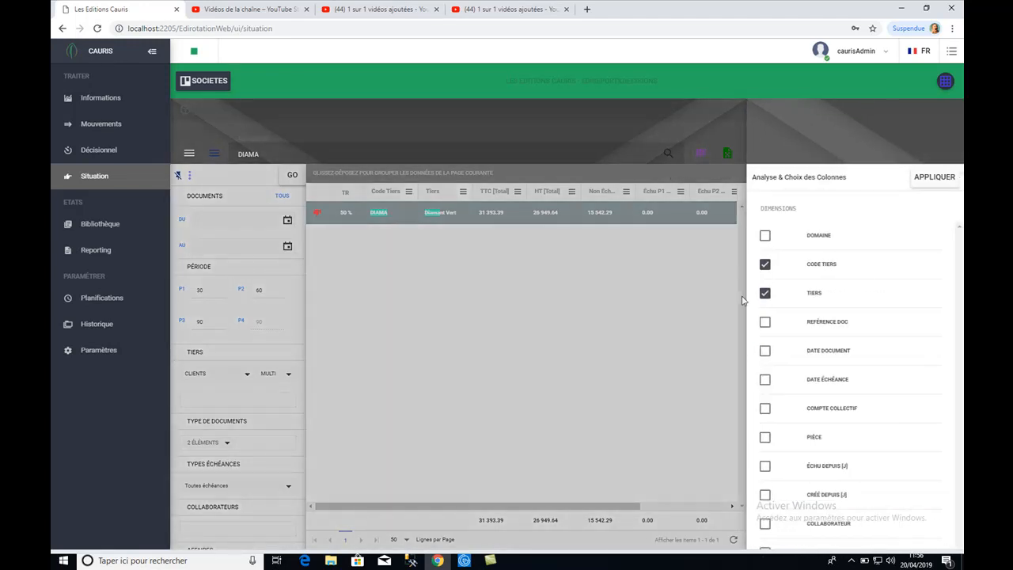
click(764, 350)
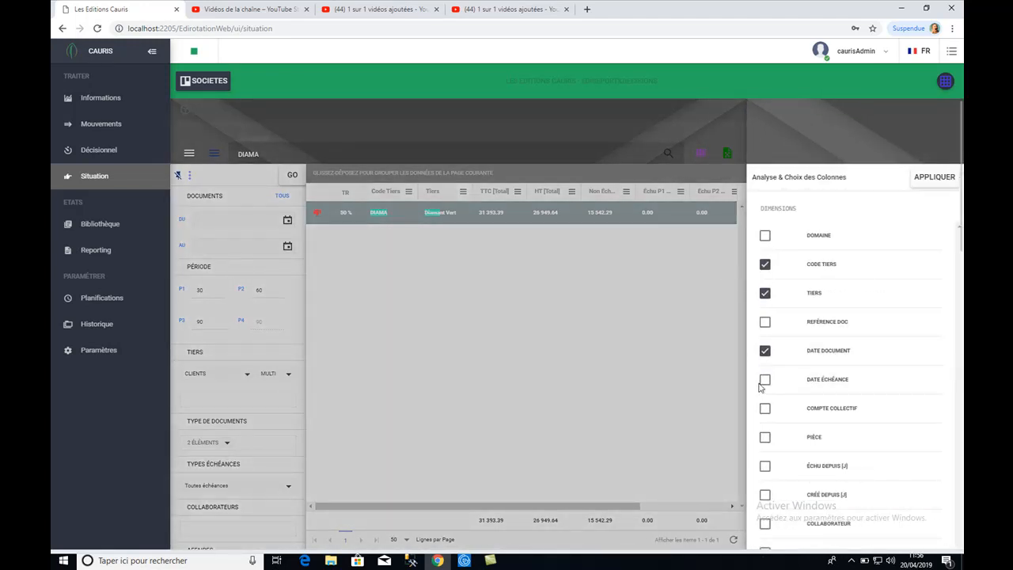
click(764, 380)
click(765, 437)
click(930, 179)
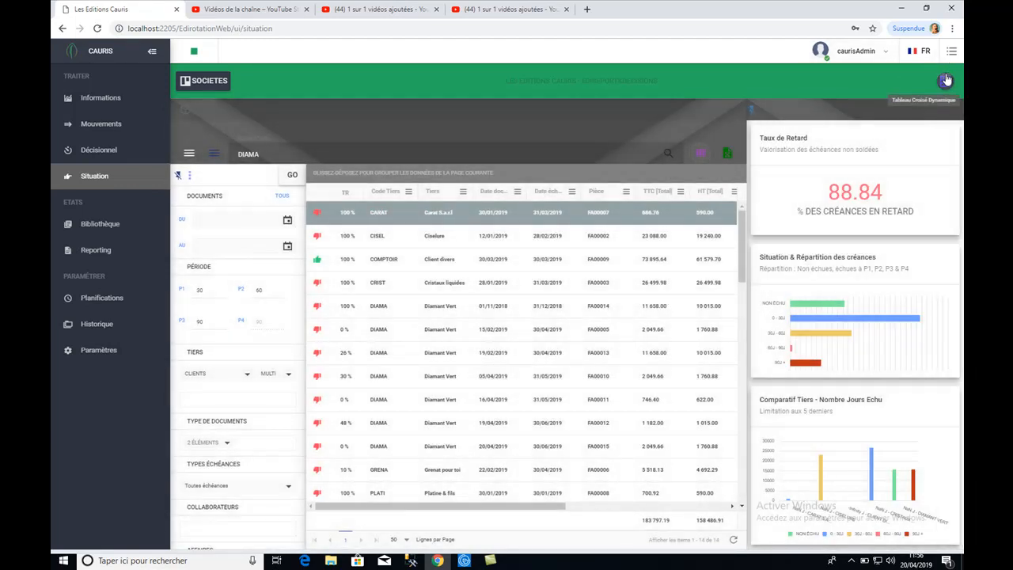
click(947, 80)
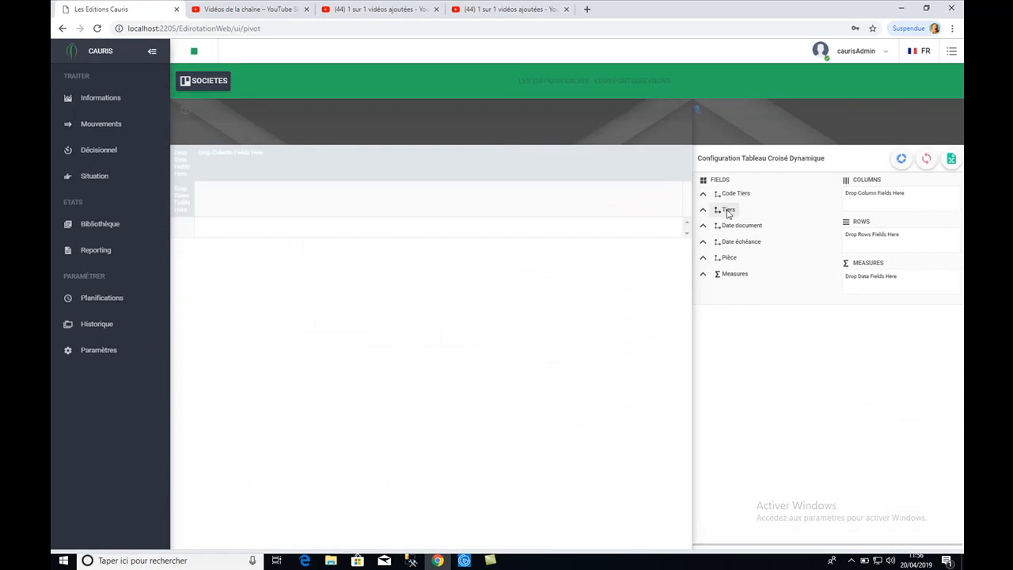
Place the Tiers field in the pivot rows and Collaborateur in the columns, expanding both to show their individual entries
drag(728, 213, 871, 233)
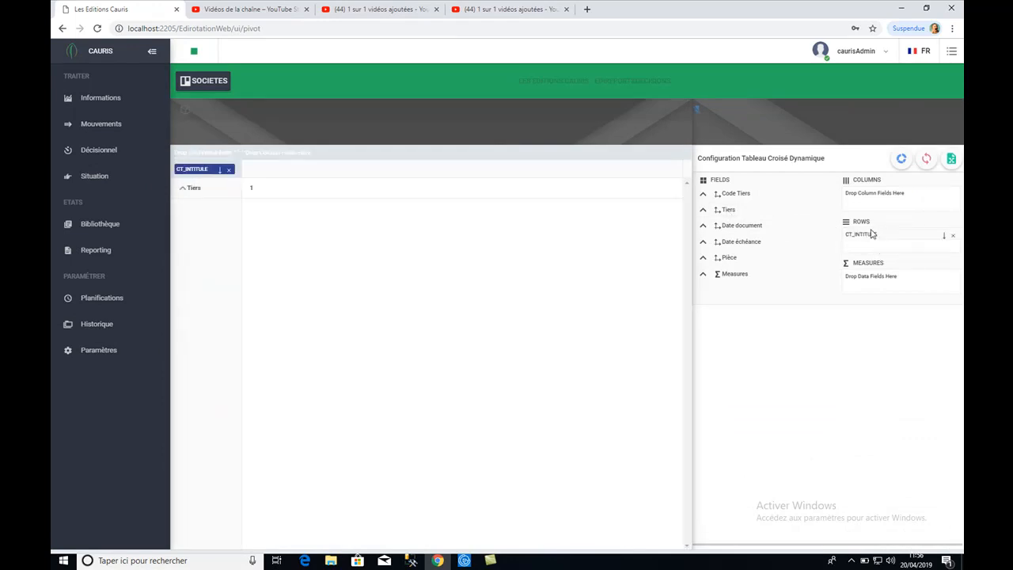
click(183, 189)
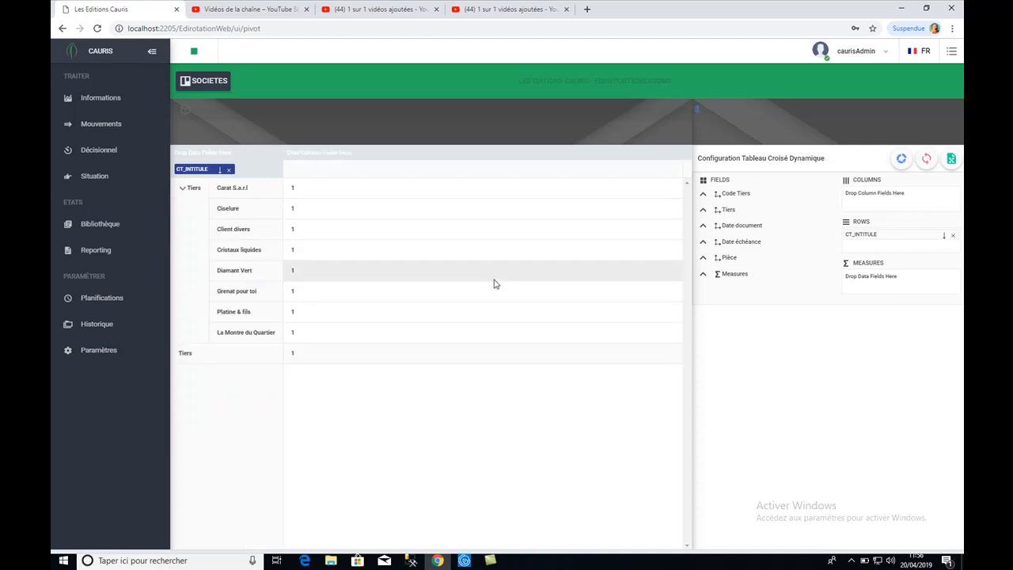
click(722, 260)
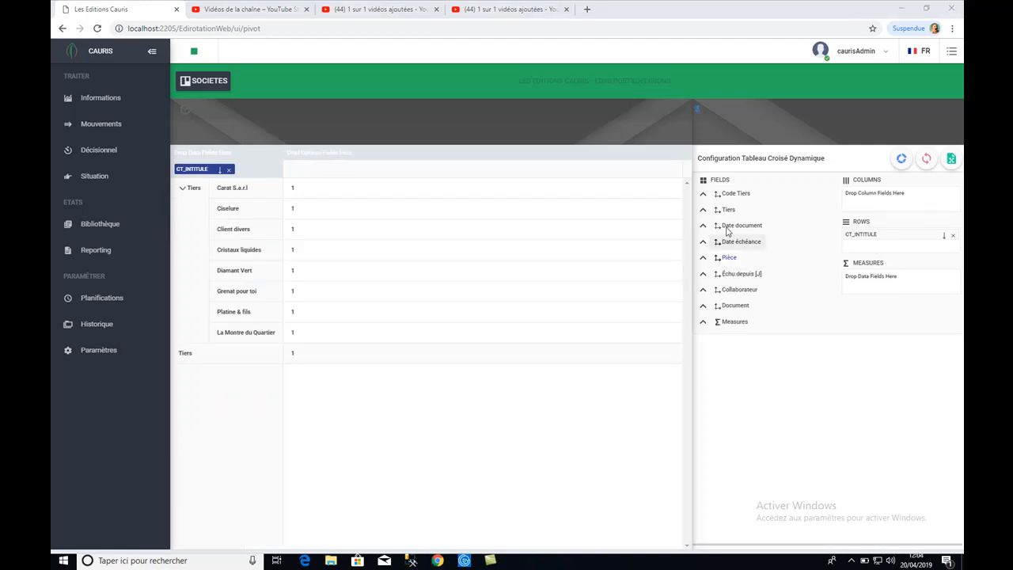
drag(763, 292, 863, 192)
click(295, 173)
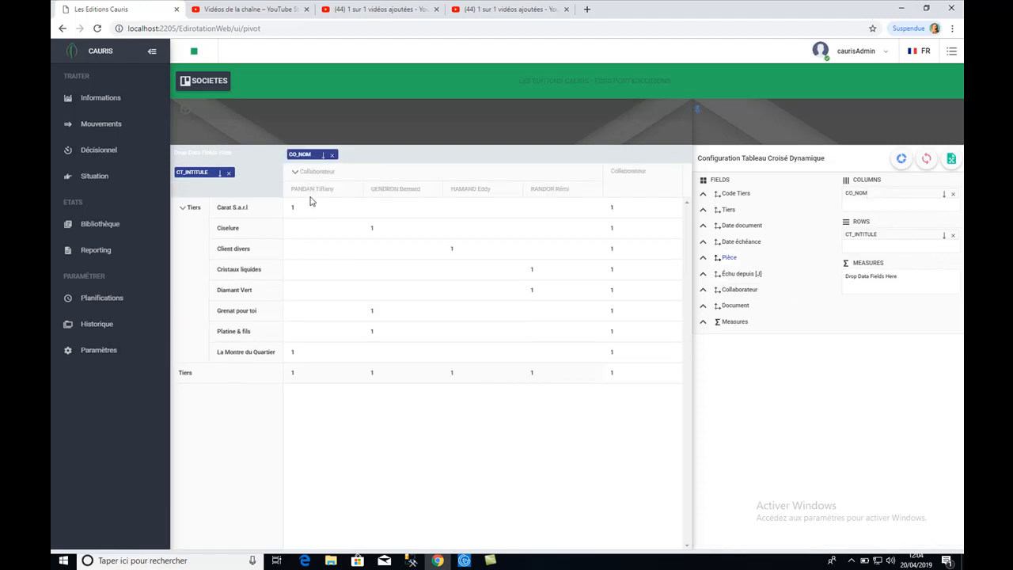
Add Somme TTC [Total] as the pivot measure, then view the pivot data as a chart and close it
click(704, 323)
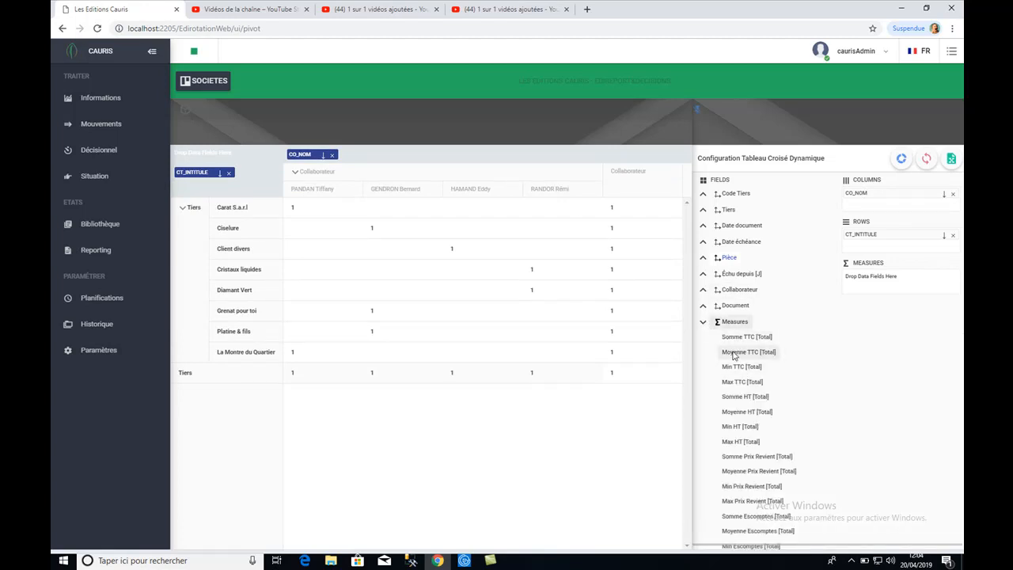
drag(728, 346, 861, 275)
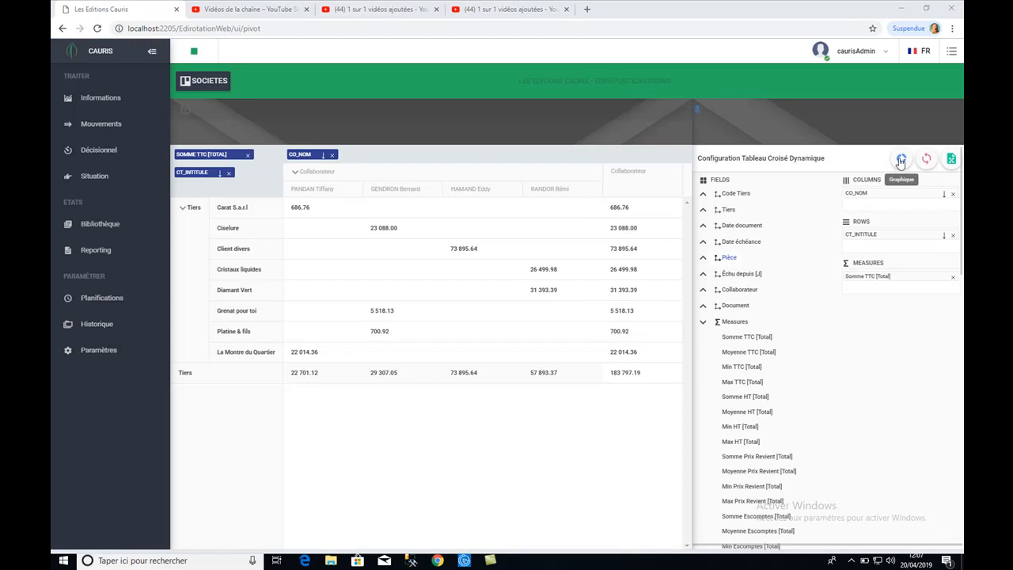
click(900, 159)
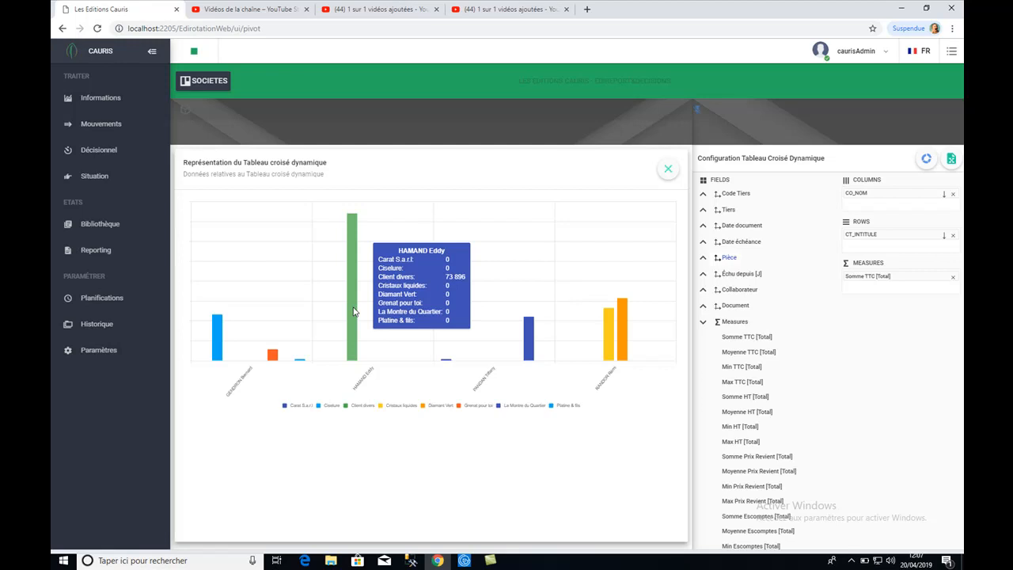
click(666, 179)
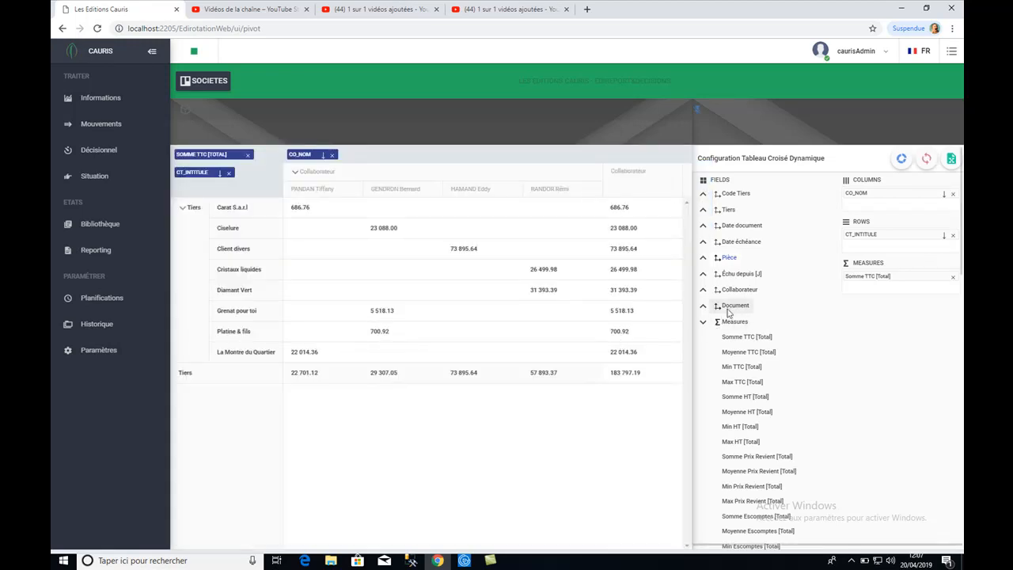
Add the Pièce field to the pivot rows below Tiers and expand the documents of the customer Diamant Vert
drag(729, 259, 893, 242)
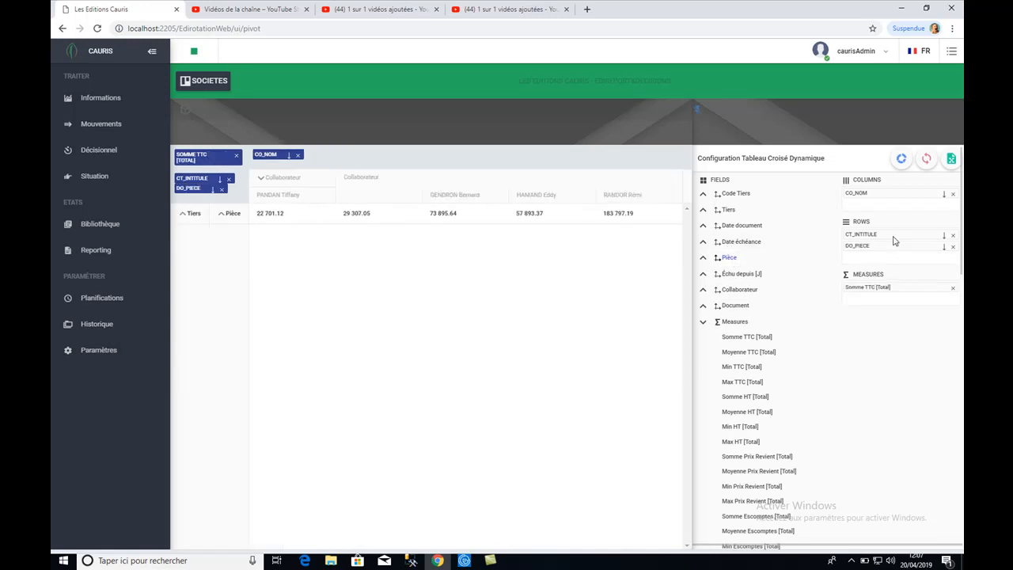
click(182, 215)
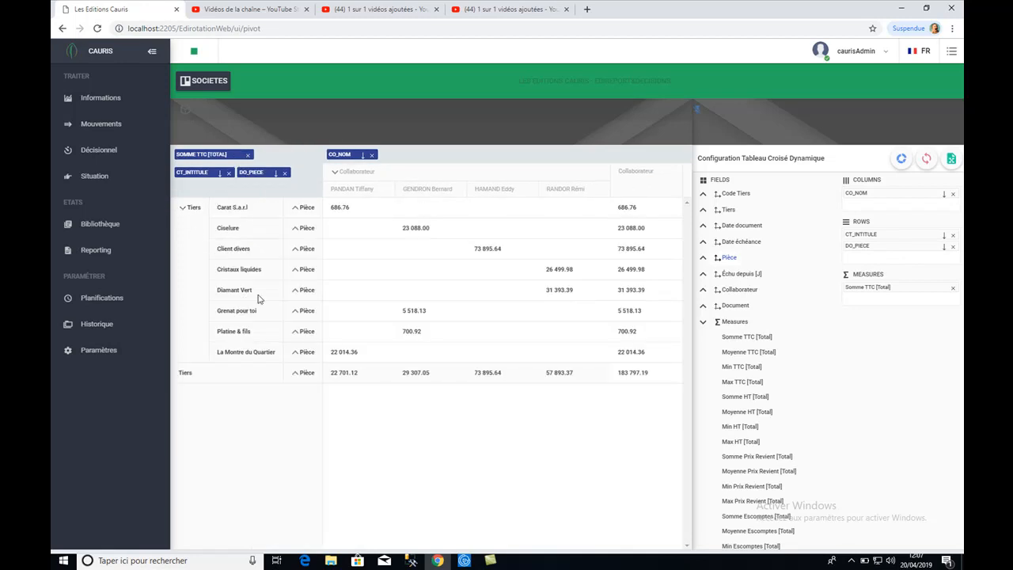
click(296, 290)
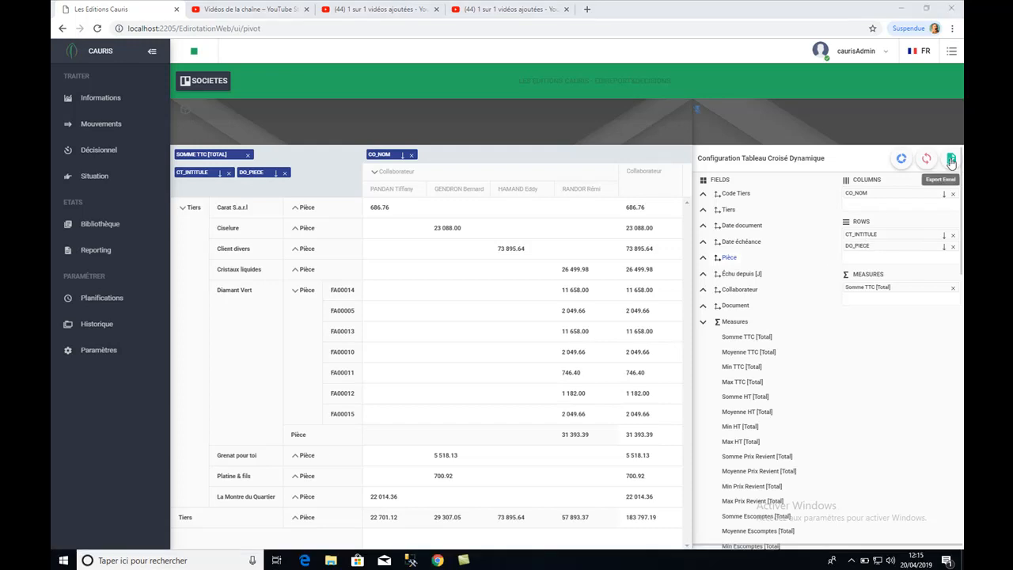
Export the configured pivot table to an Excel file
click(951, 161)
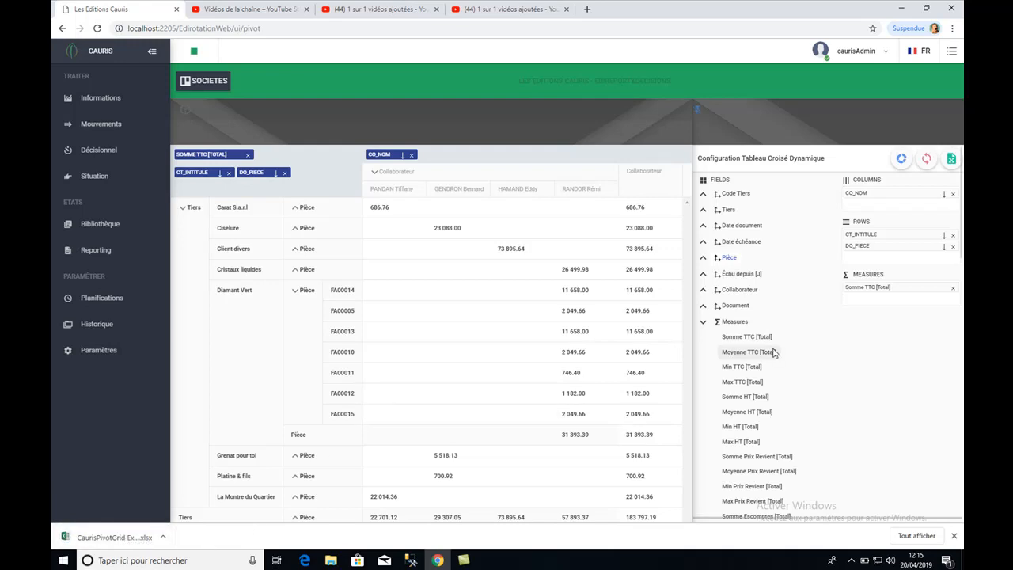
click(851, 560)
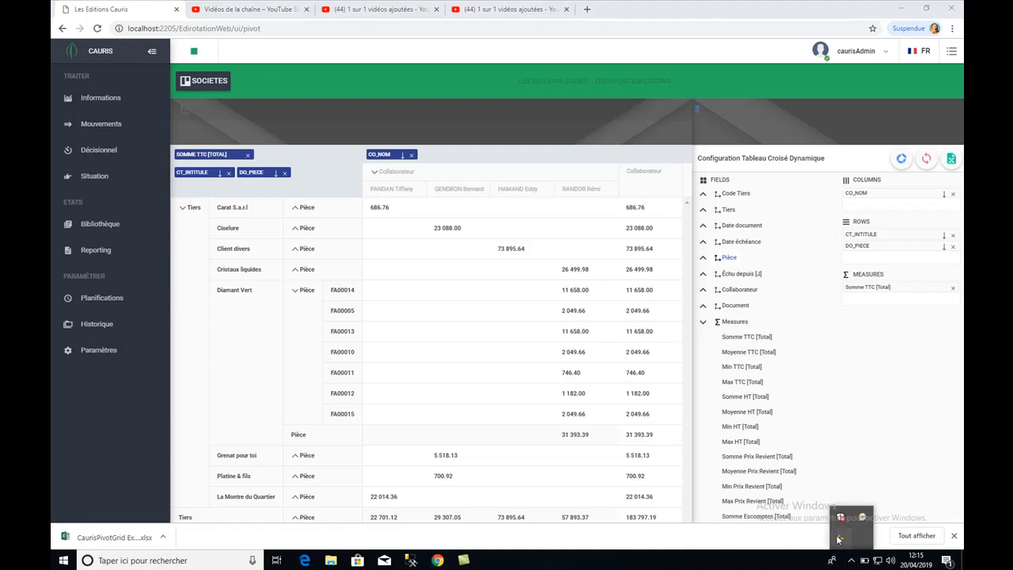